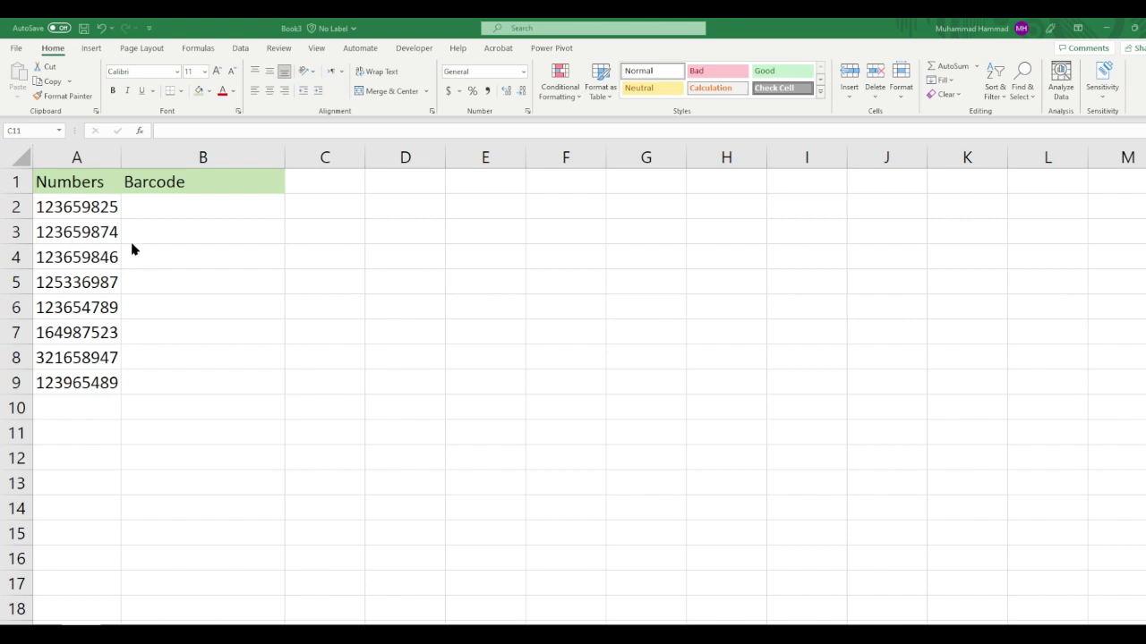
Step: Select column A, which holds the eight nine-digit numbers
left_click(64, 155)
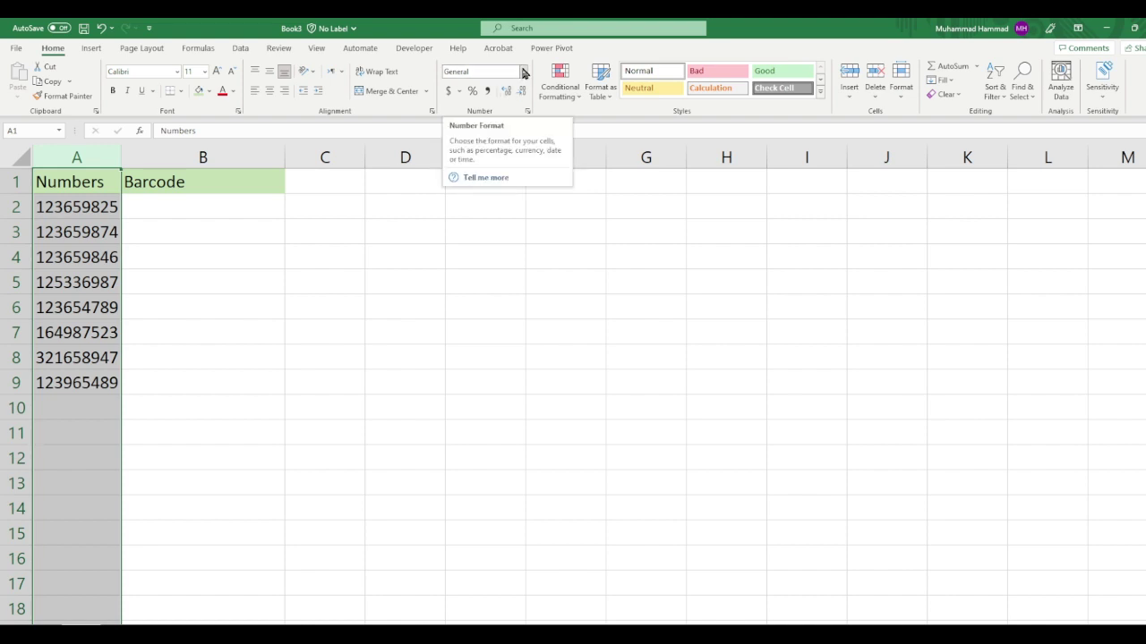
Step: Format column A as Text, check the values in A2 through A9, then select B2
left_click(524, 72)
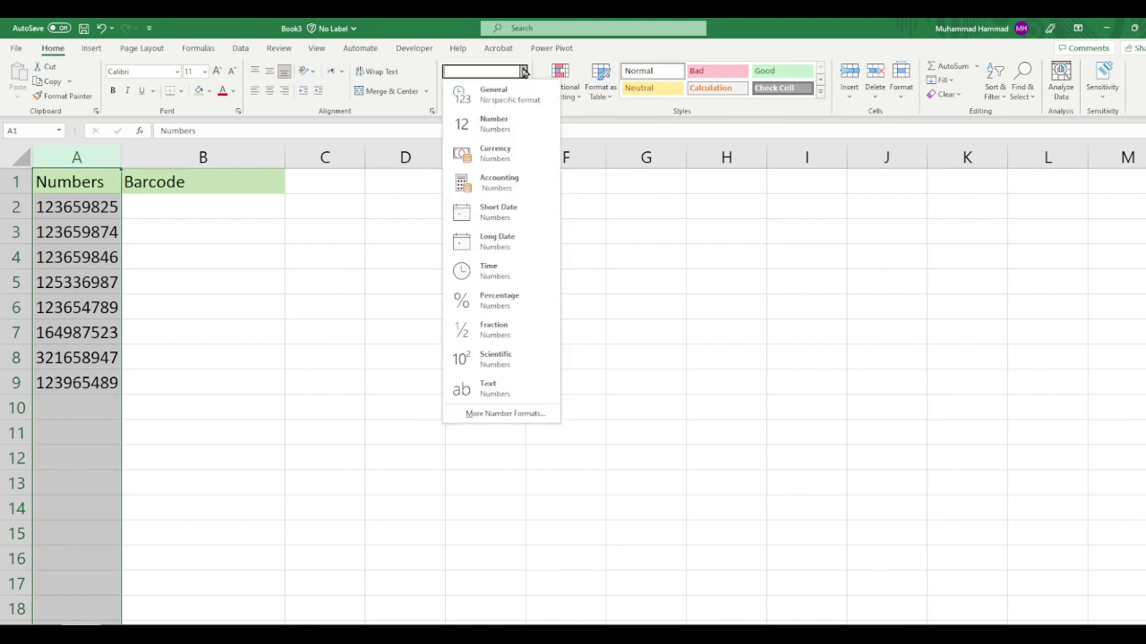
left_click(526, 387)
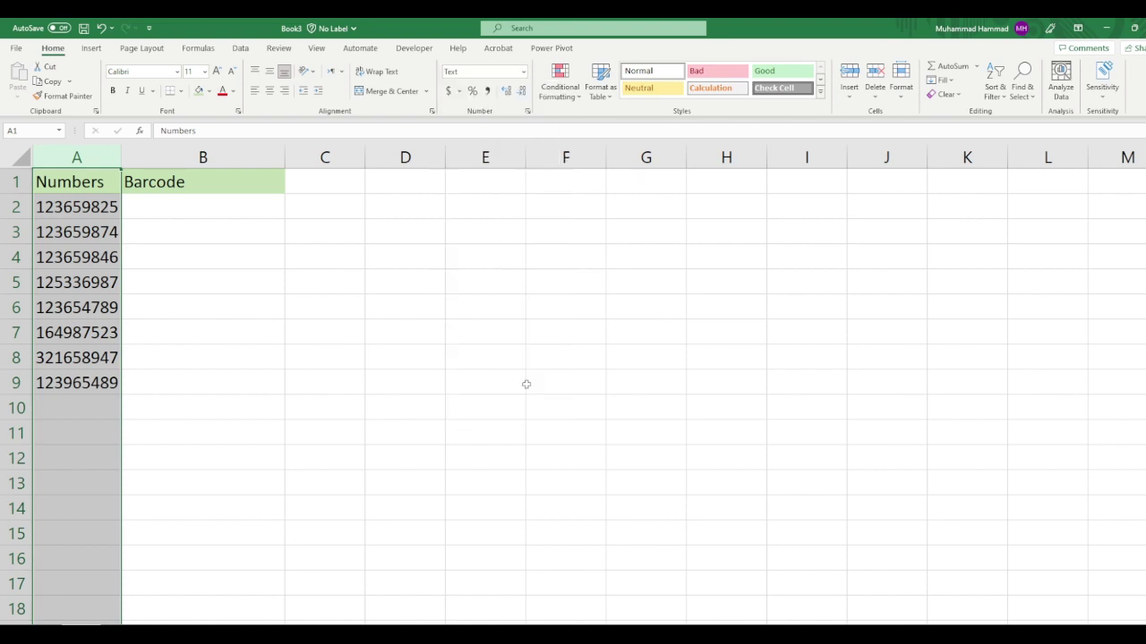
left_click(85, 211)
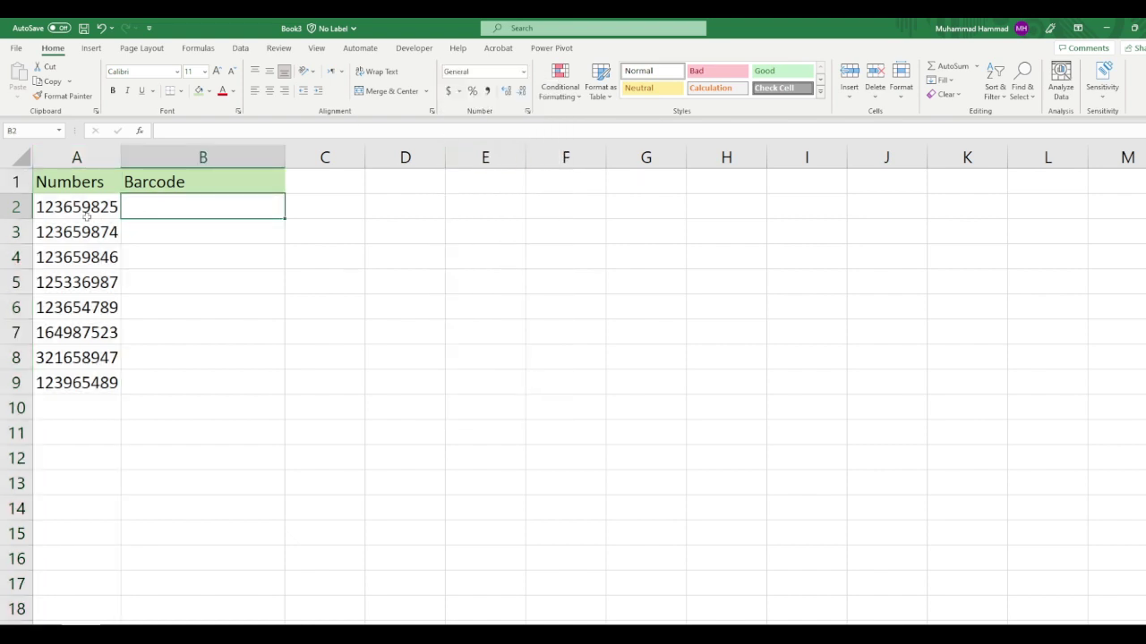
left_click(88, 231)
left_click(94, 257)
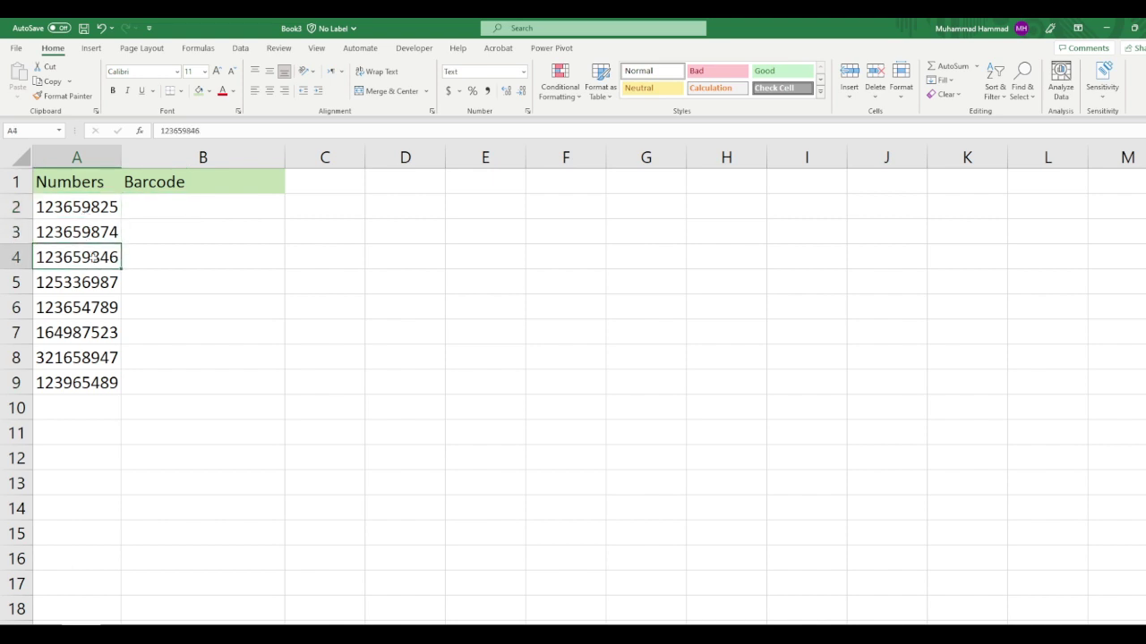
left_click(99, 287)
left_click(102, 307)
left_click(105, 335)
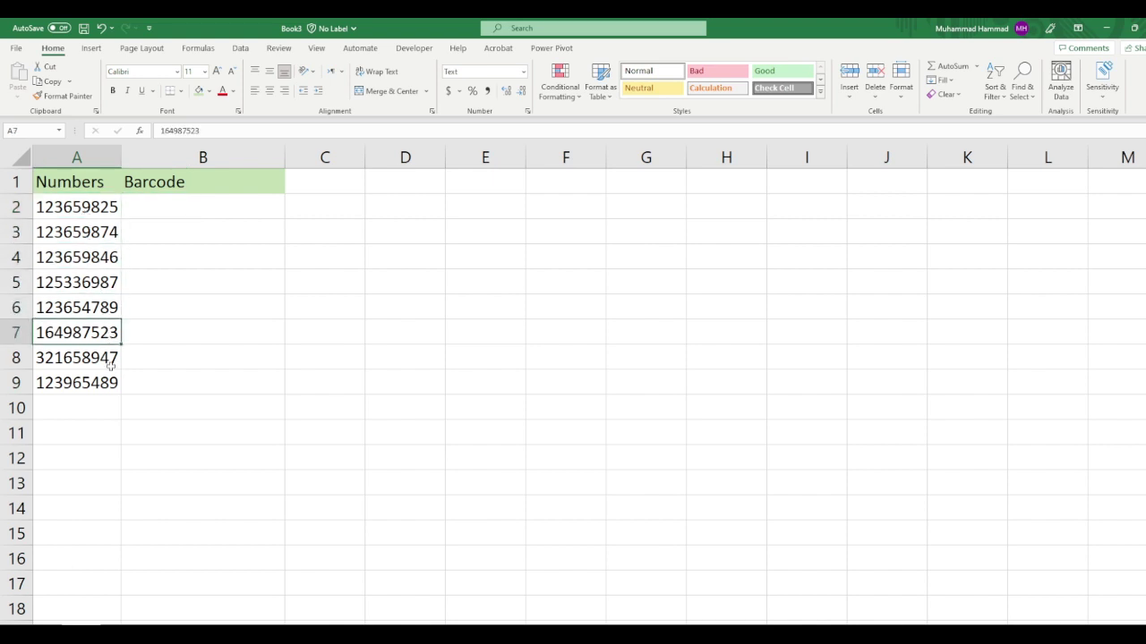
left_click(109, 359)
left_click(112, 385)
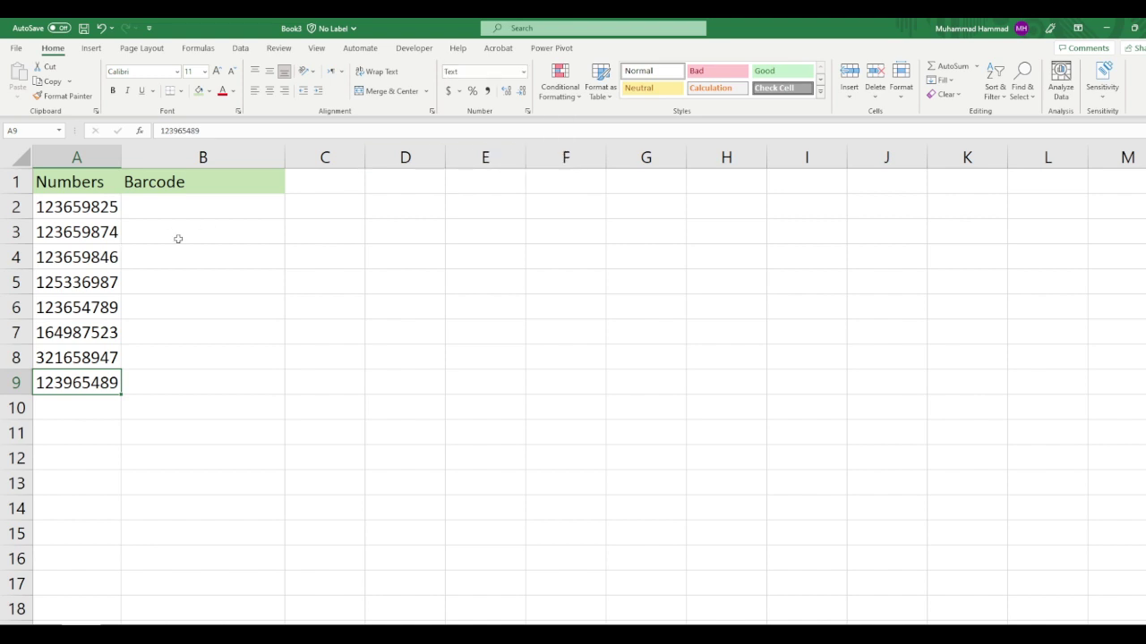
left_click(190, 213)
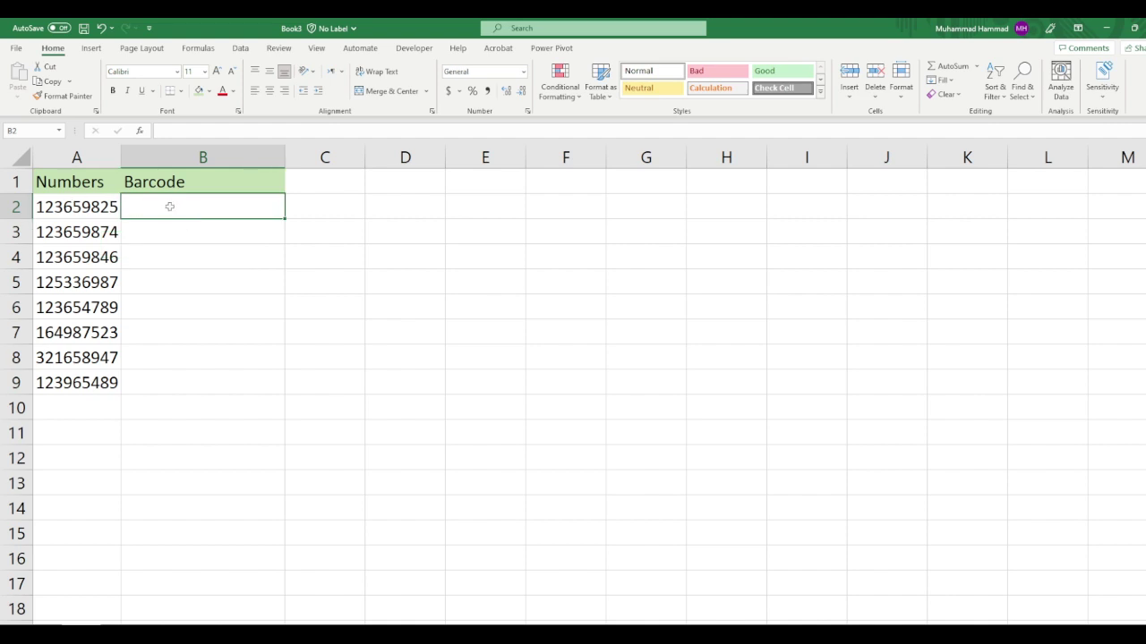
Step: Look for the 3 of 9 Barcode font without changing the font, then switch to Chrome's Google page
left_click(177, 72)
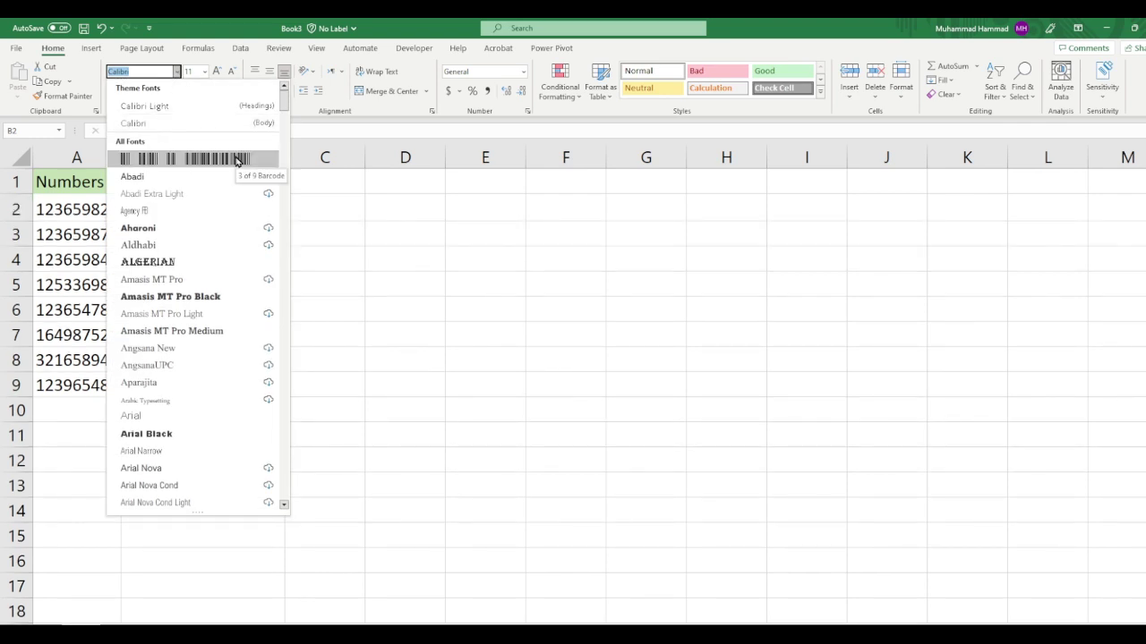
left_click(178, 71)
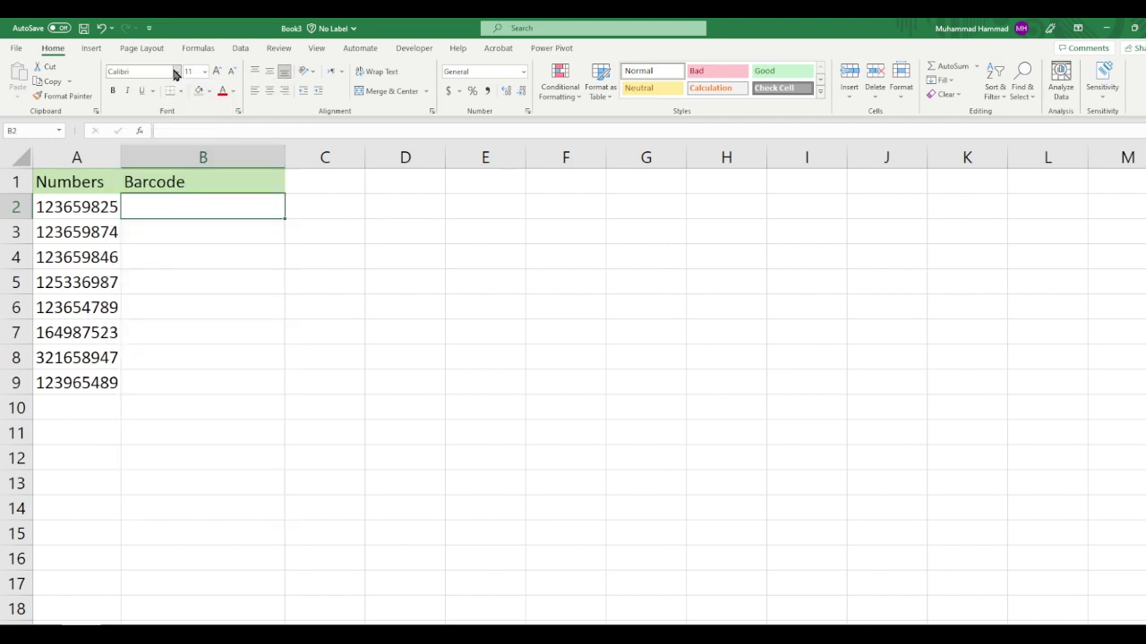
left_click(416, 332)
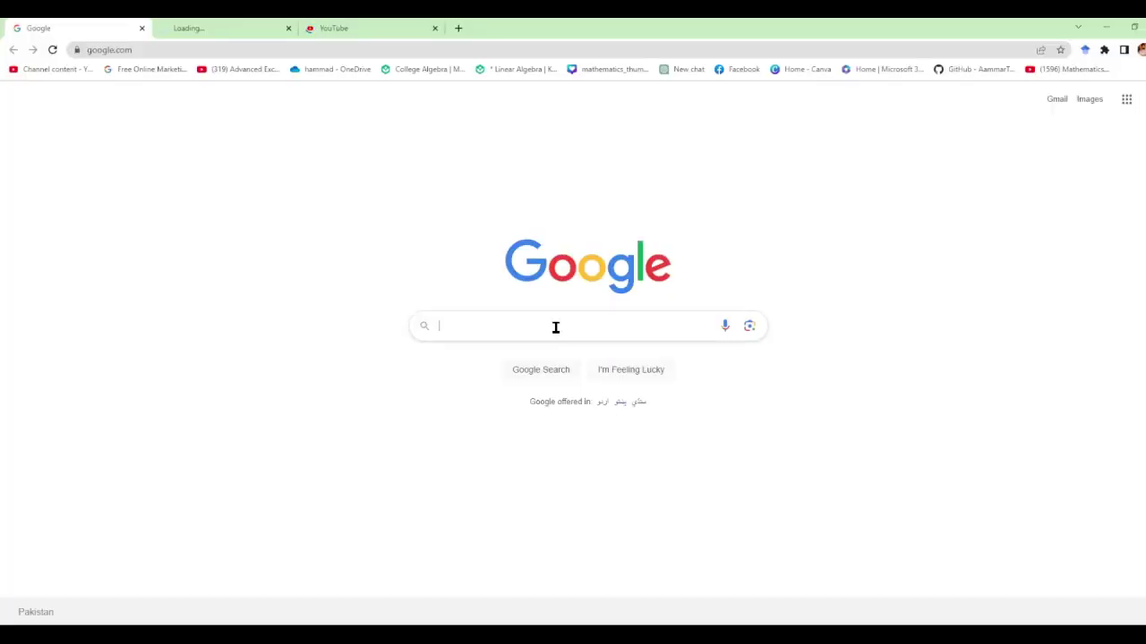
left_click(555, 328)
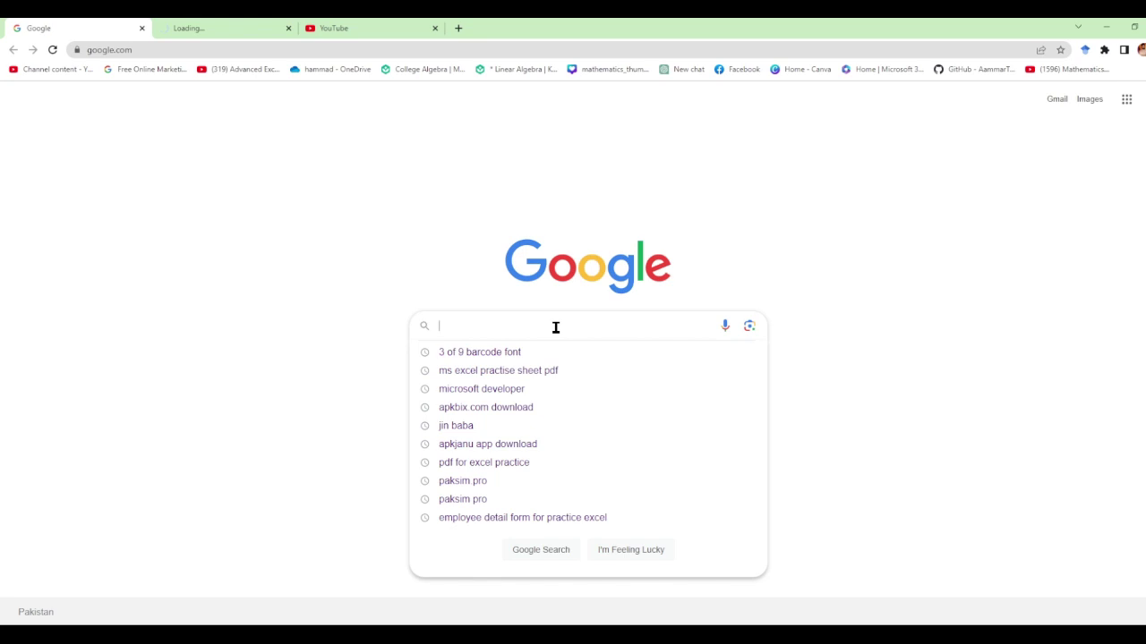
Step: Search Google for '3 of 9 barcode font' and open the Dafont result page
type("3")
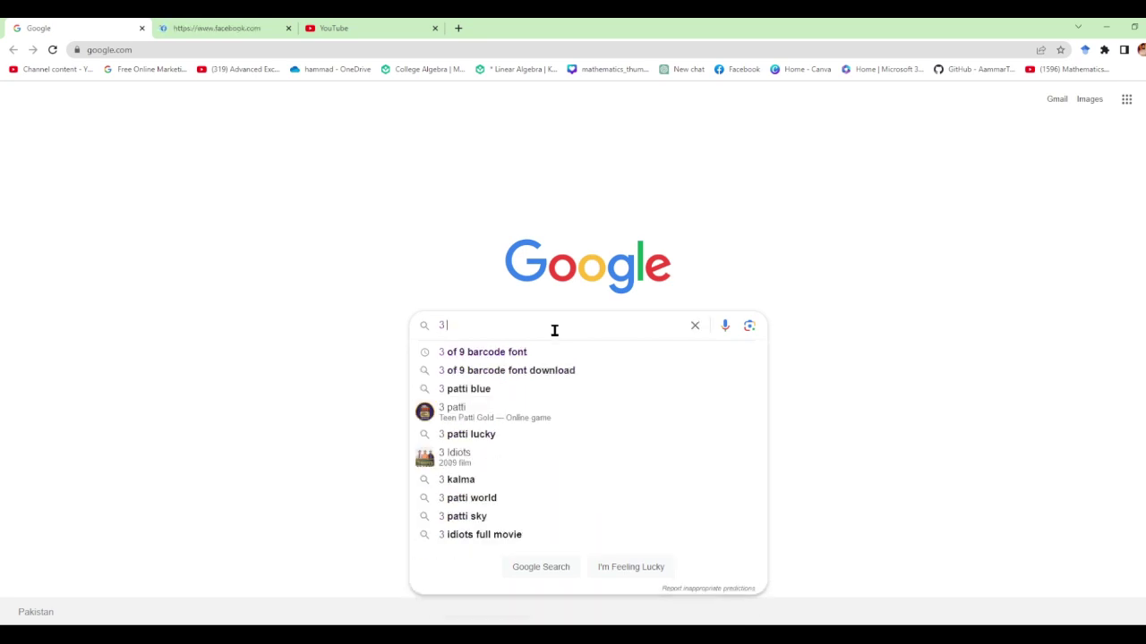
left_click(532, 354)
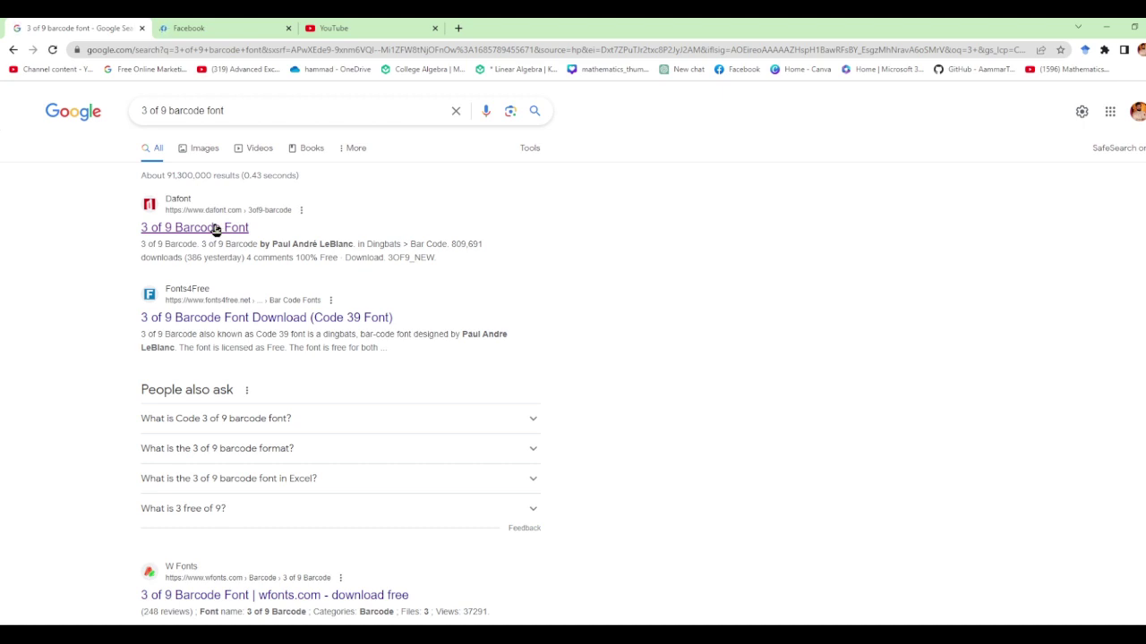
left_click(215, 230)
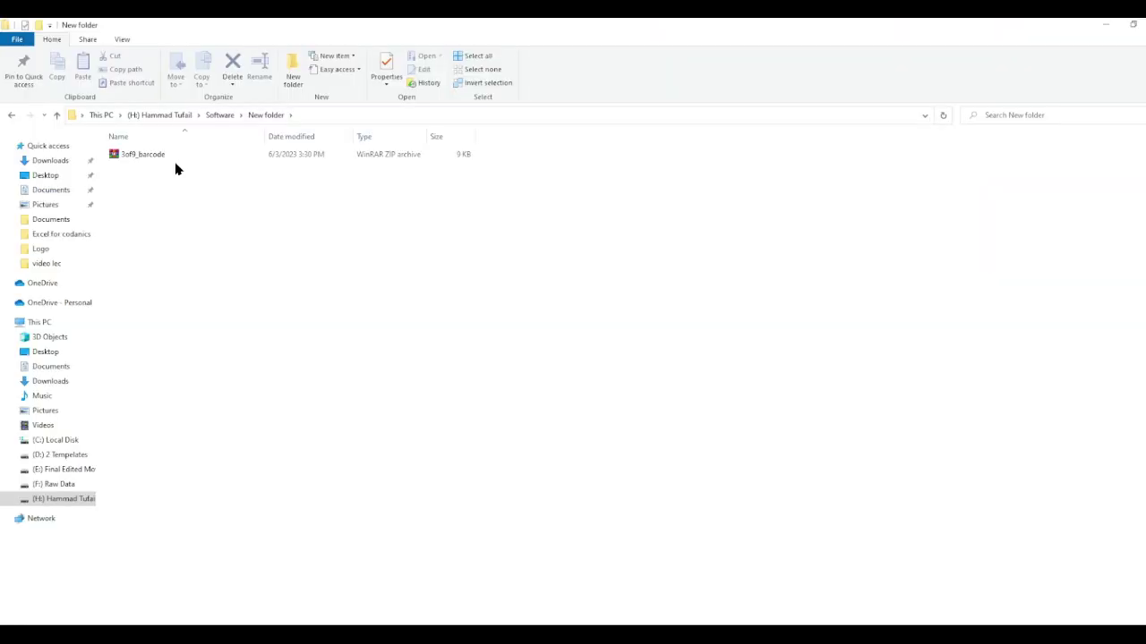
Step: Extract the 3of9_barcode ZIP into its folder and open the 3OF9_NEW font file for preview
right_click(171, 158)
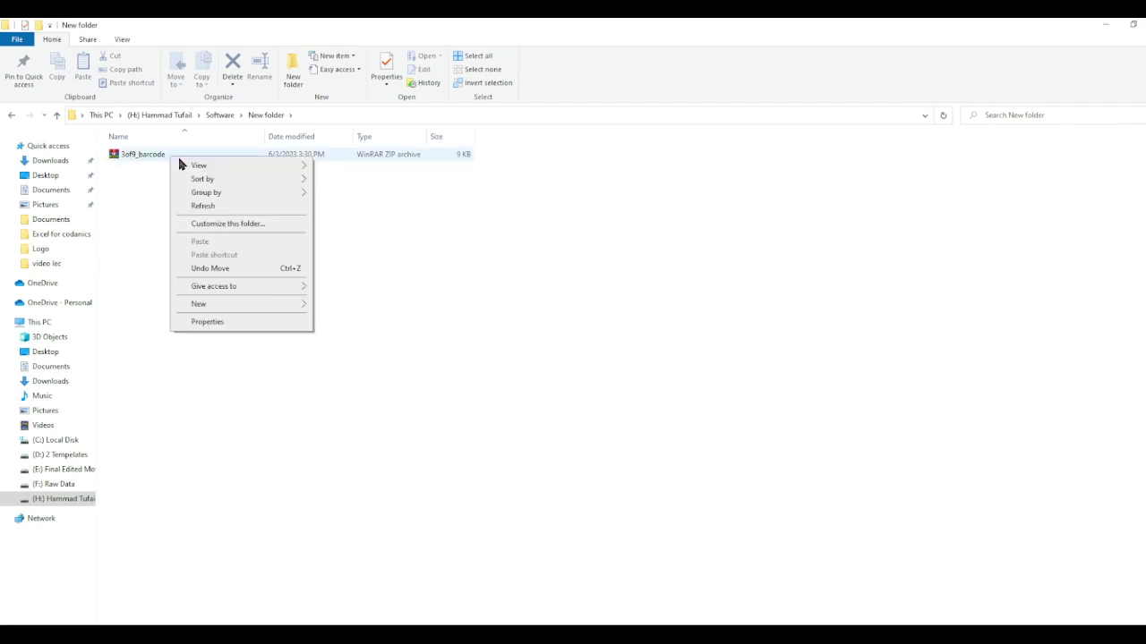
left_click(131, 157)
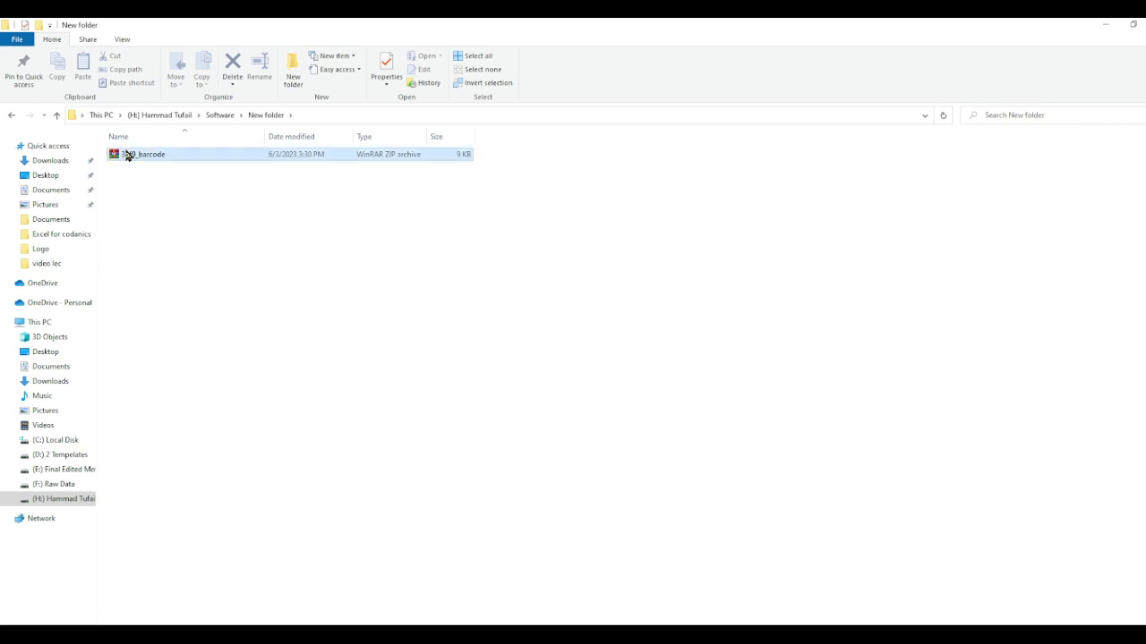
right_click(127, 153)
left_click(174, 213)
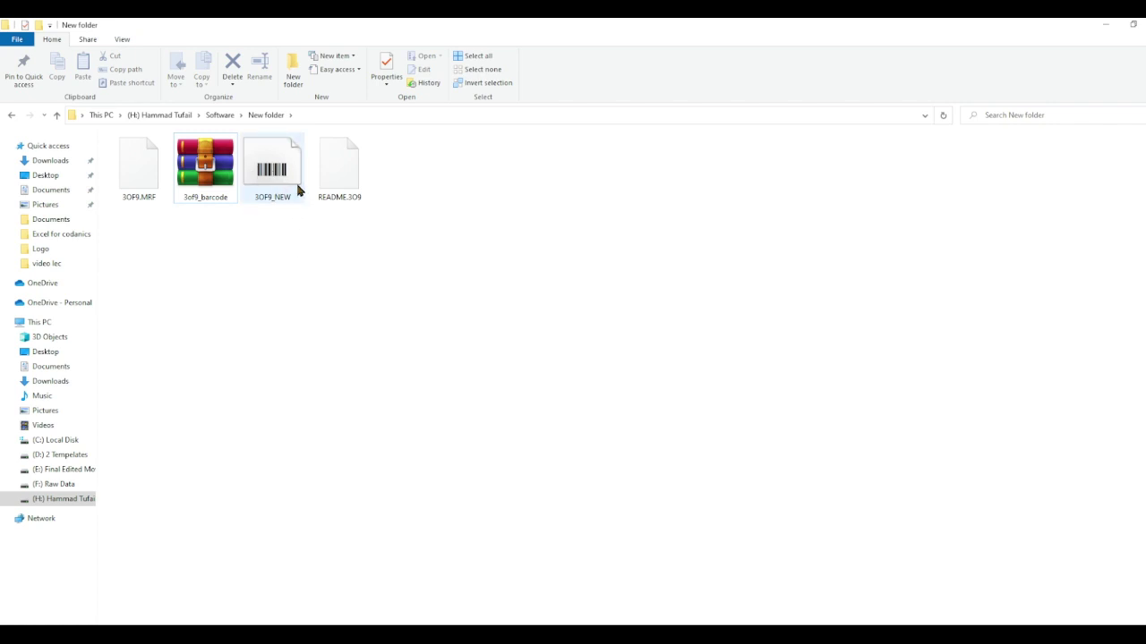
double_click(270, 159)
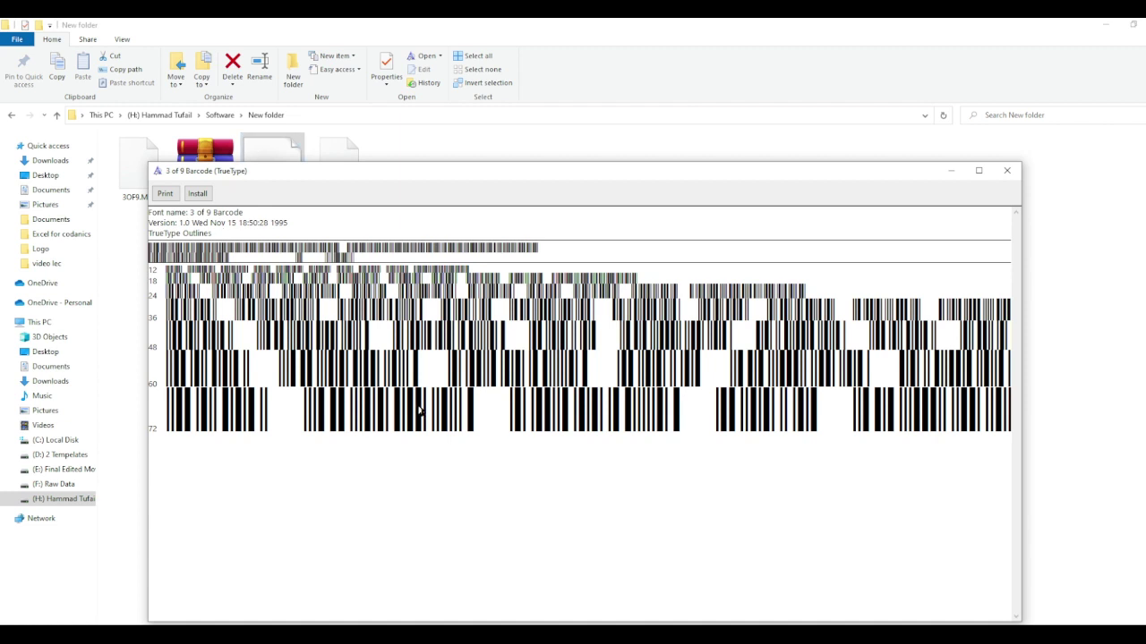
Step: Close the font preview, confirm the barcode font appears in Excel's font list, then select B2
left_click(999, 176)
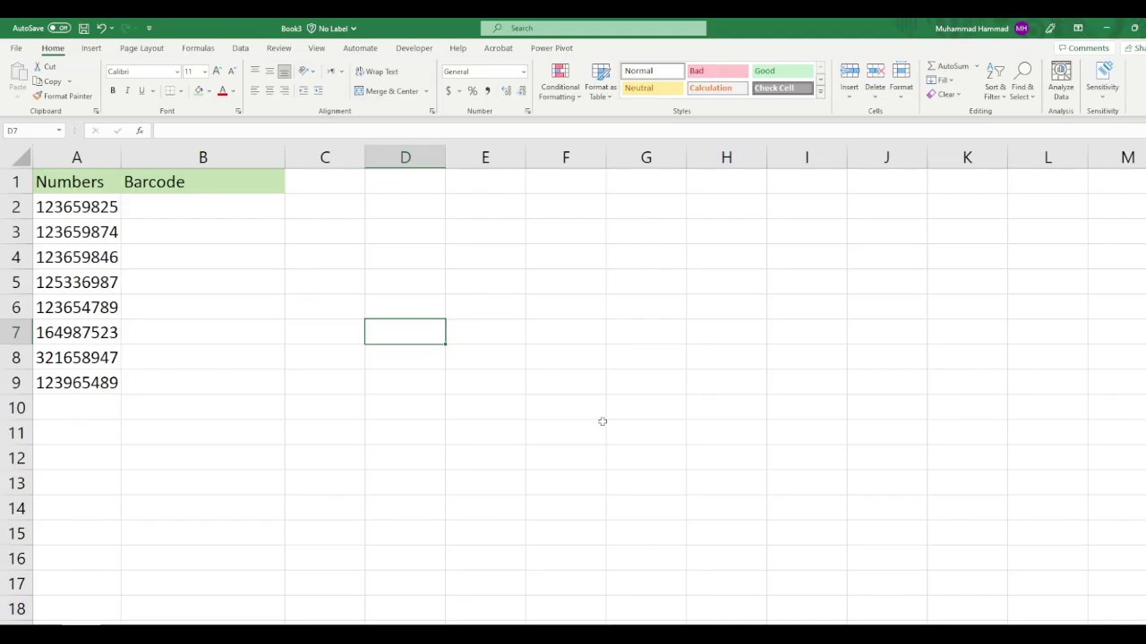
left_click(178, 71)
left_click(178, 72)
left_click(177, 72)
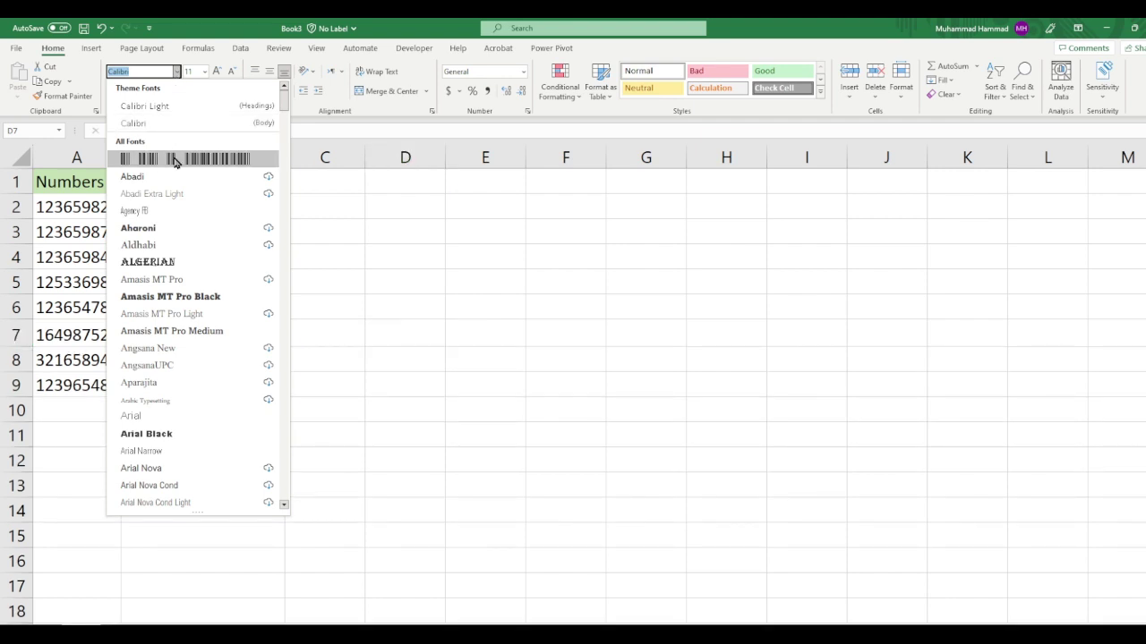
left_click(442, 274)
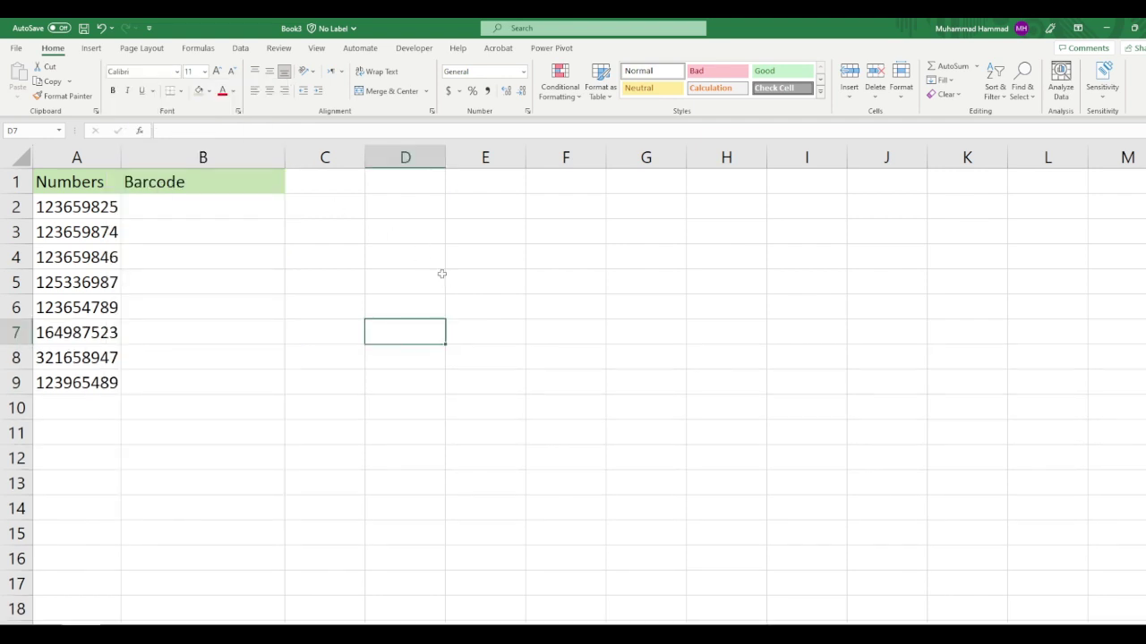
left_click(179, 210)
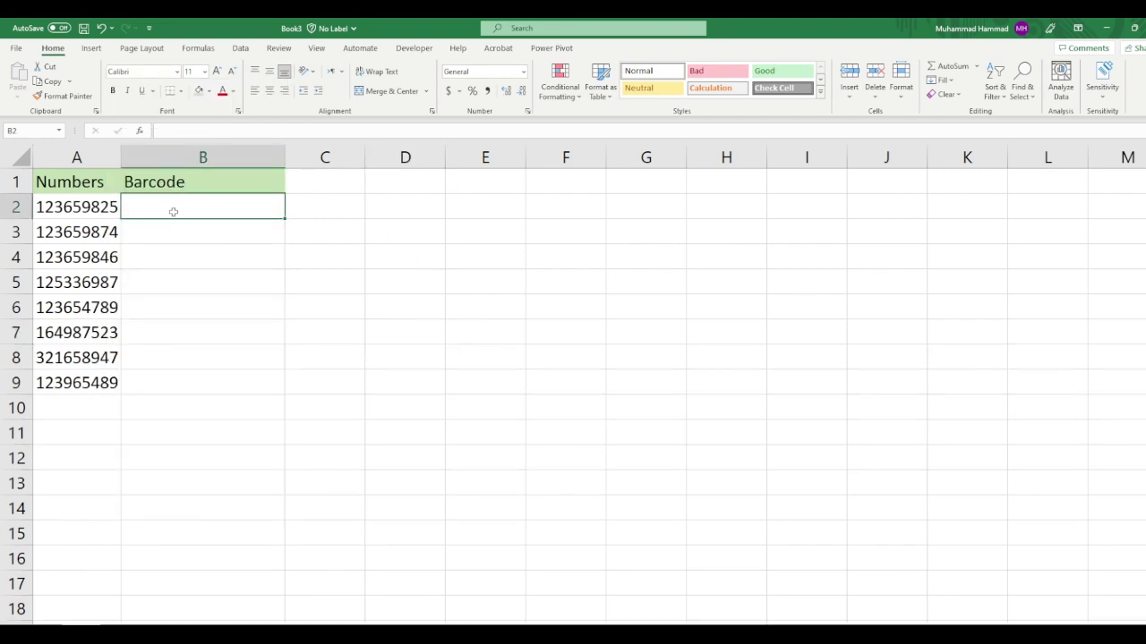
Step: Enter the formula ="*"&A2&"*" in B2 so it shows *123659825*
double_click(173, 212)
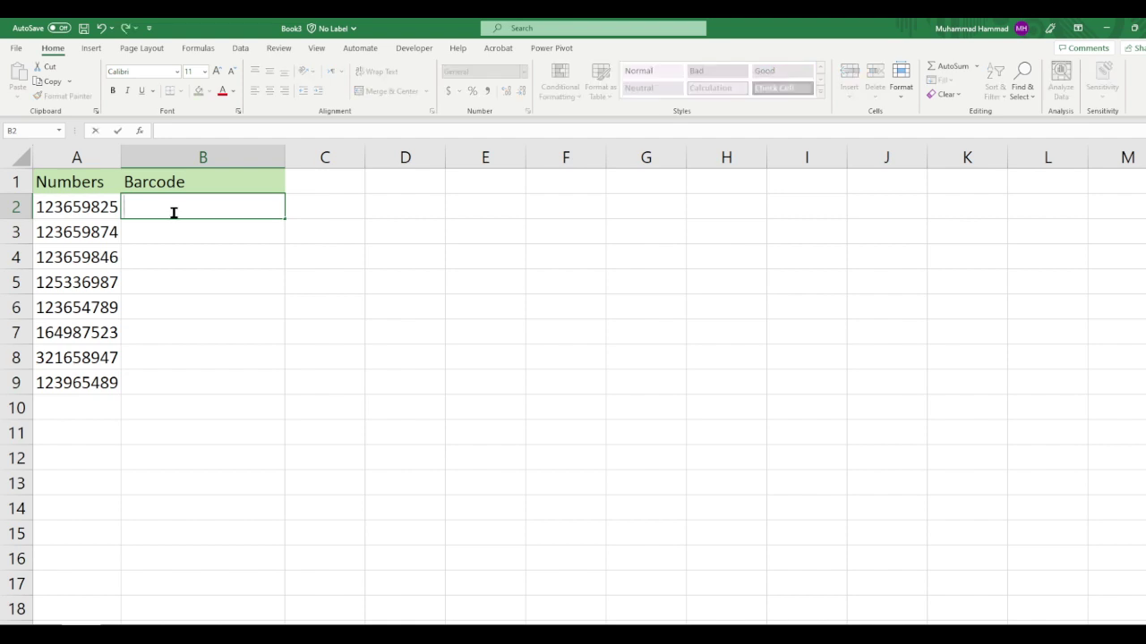
type("=")
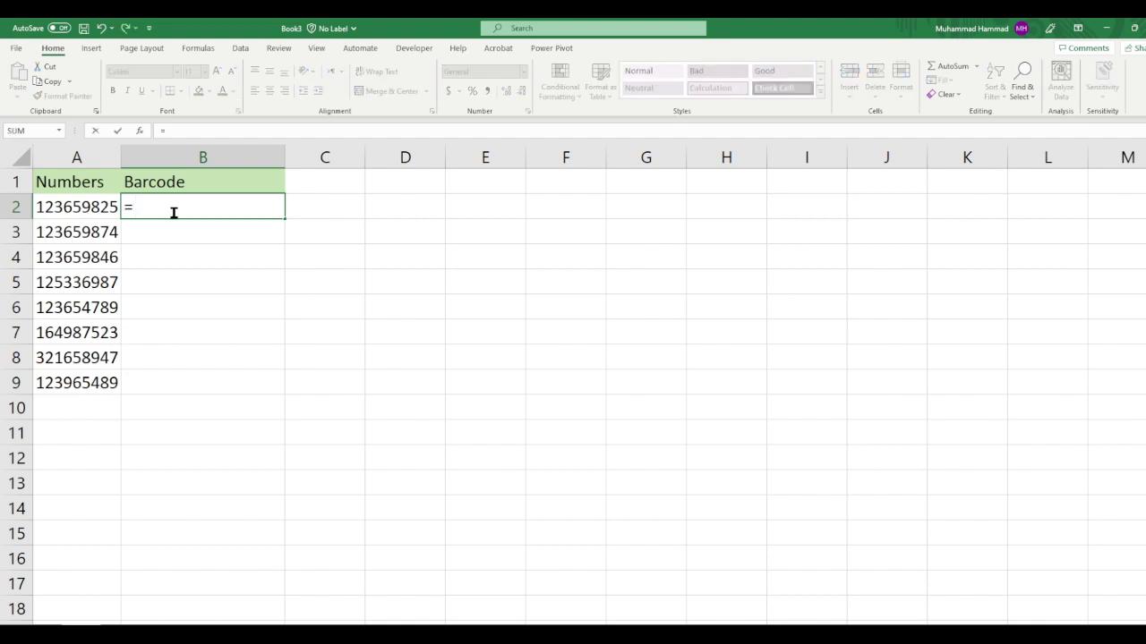
type("\"")
type("*")
type("\"&")
key("Left")
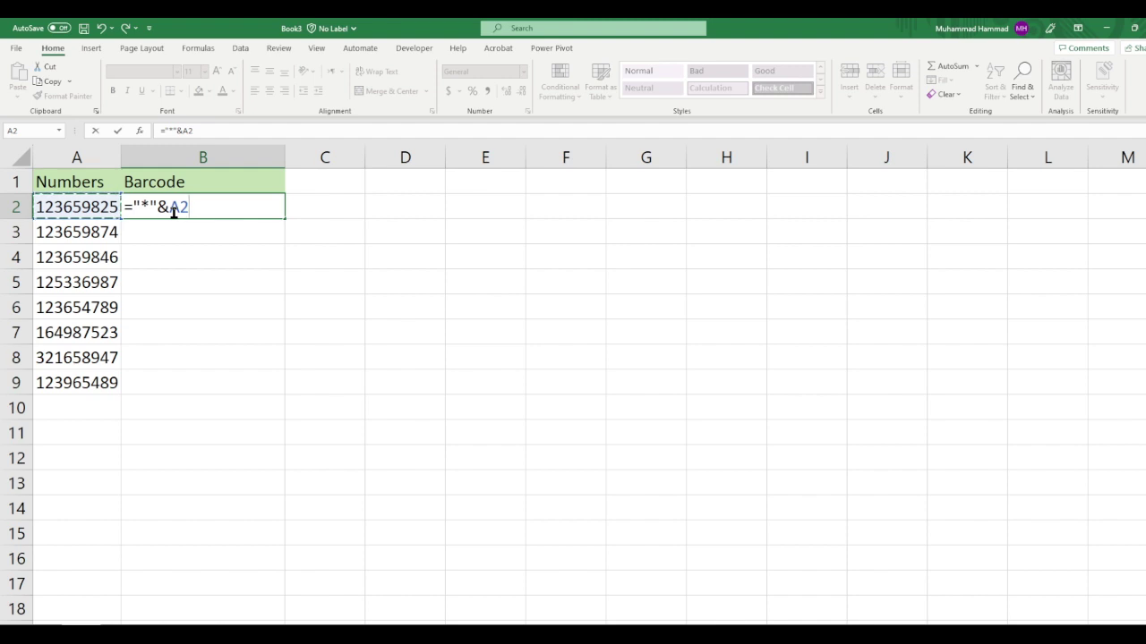
type("&\"")
type("*")
type("\"")
key("Return")
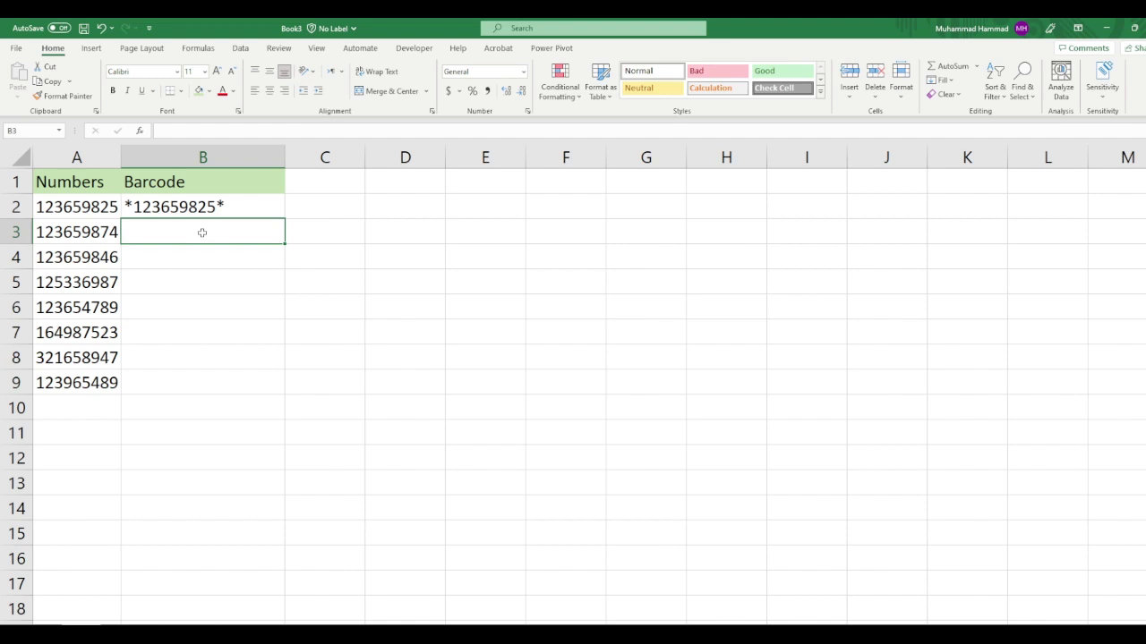
Step: Enter ="("&A3&")" in B3 so it shows (123659874), then reselect B3
type("=")
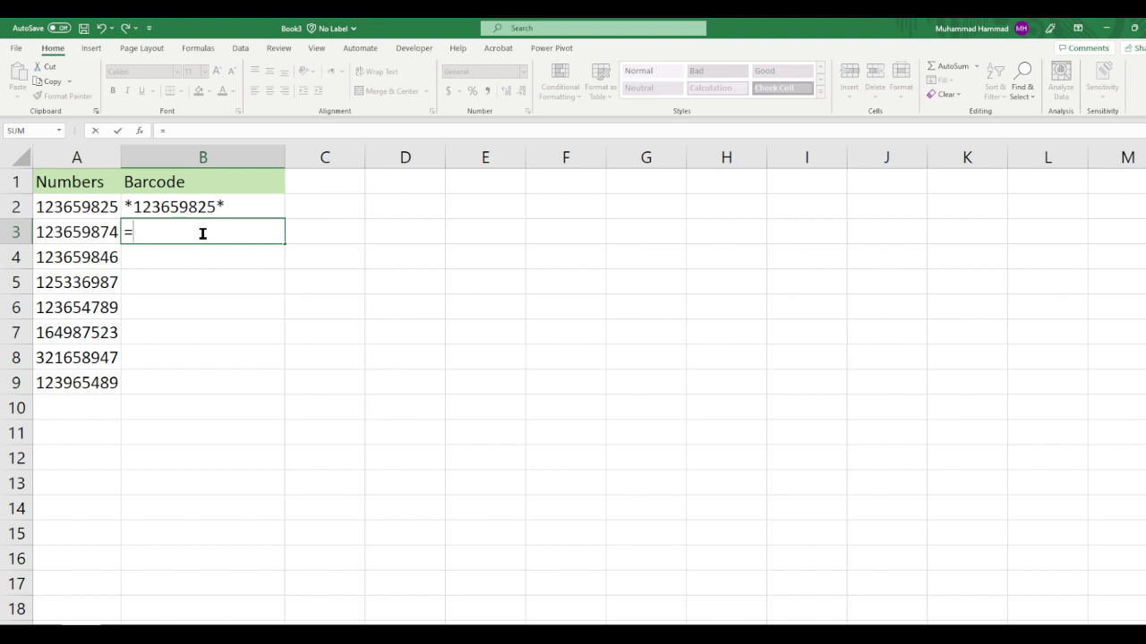
type("\"")
type("(\"")
type("&")
key("Left")
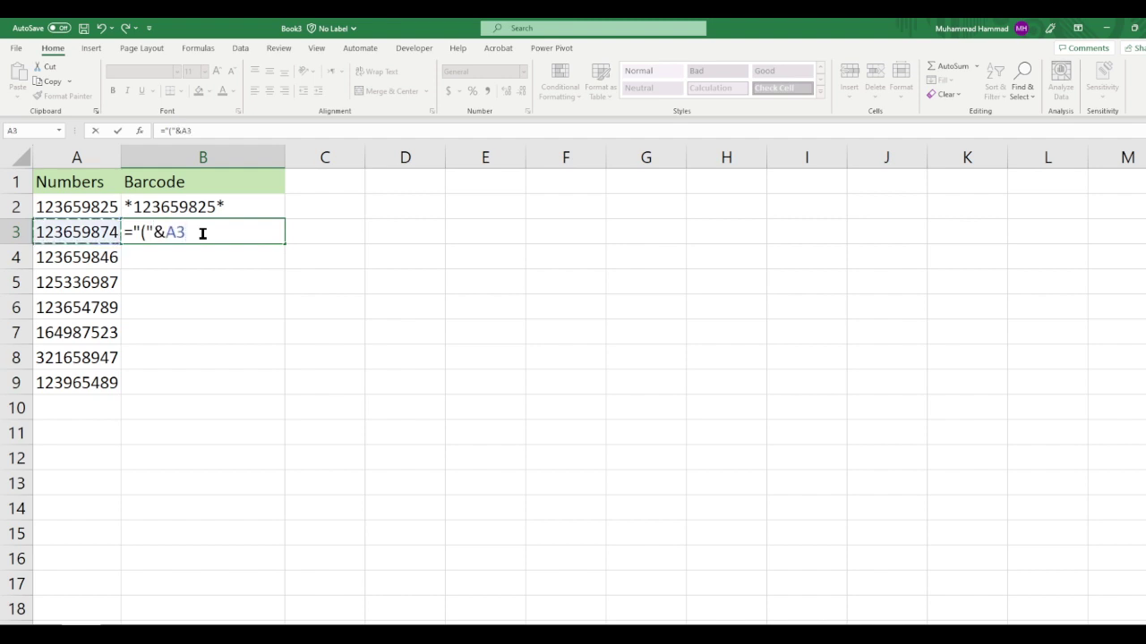
type("&\"")
type(")\"")
key("Return")
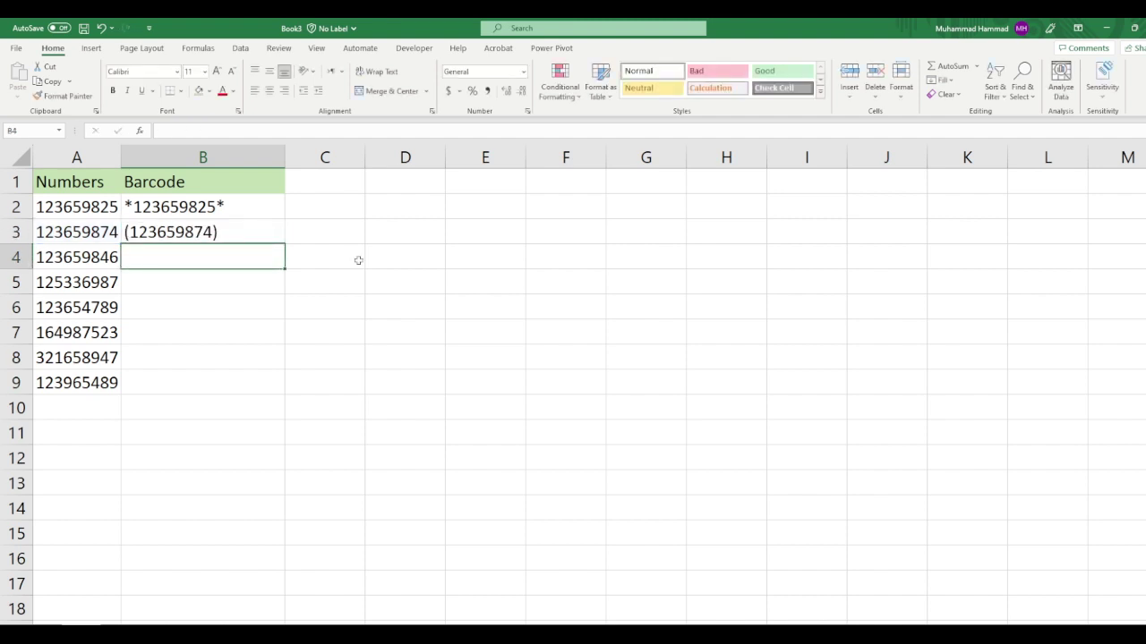
left_click(238, 230)
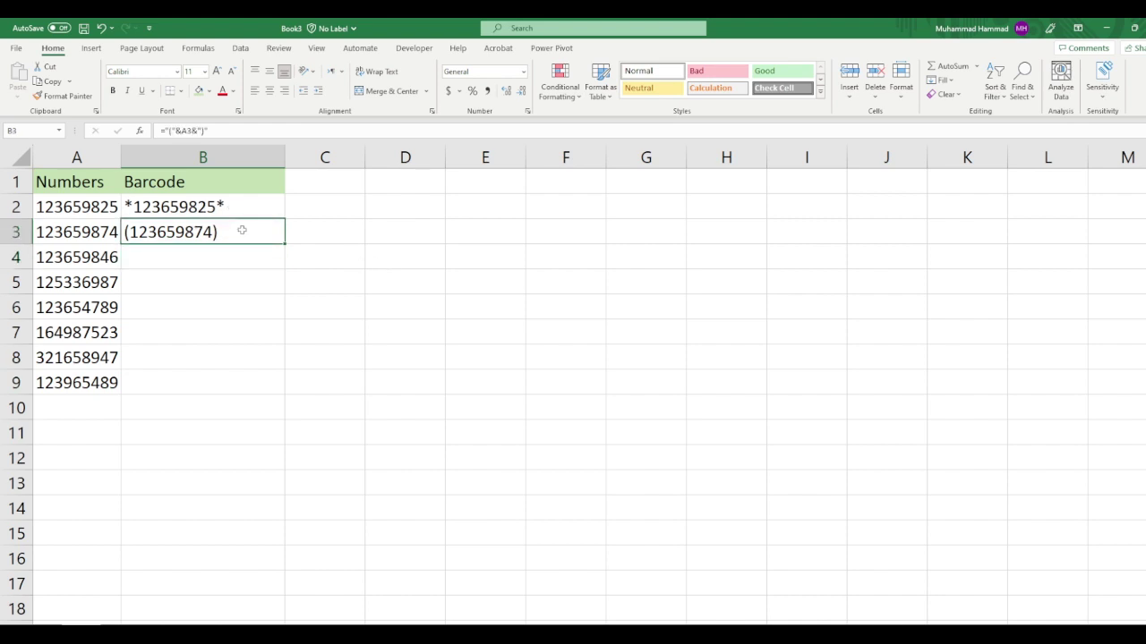
Step: Fill B3's parentheses formula down through B9, then select B2
left_click_drag(283, 245, 283, 392)
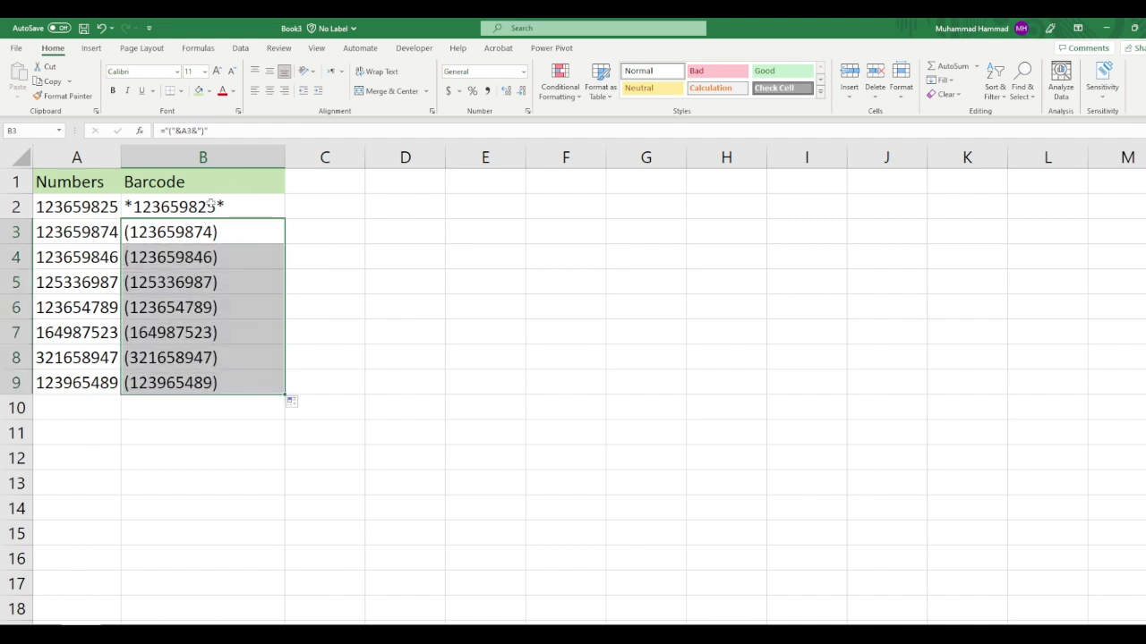
left_click(305, 307)
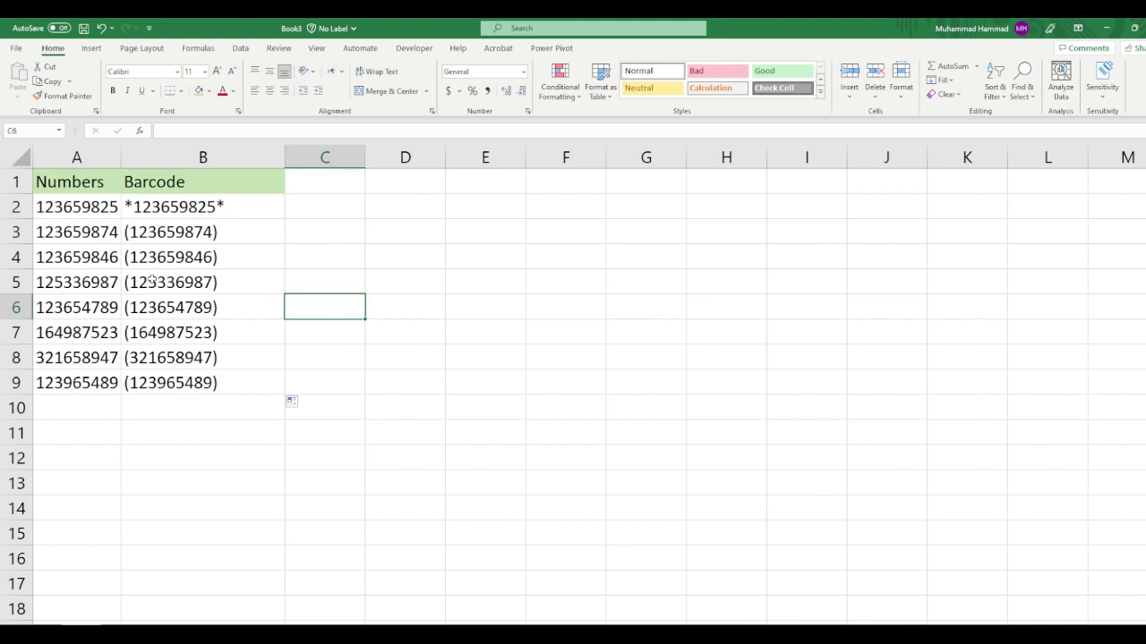
left_click(186, 209)
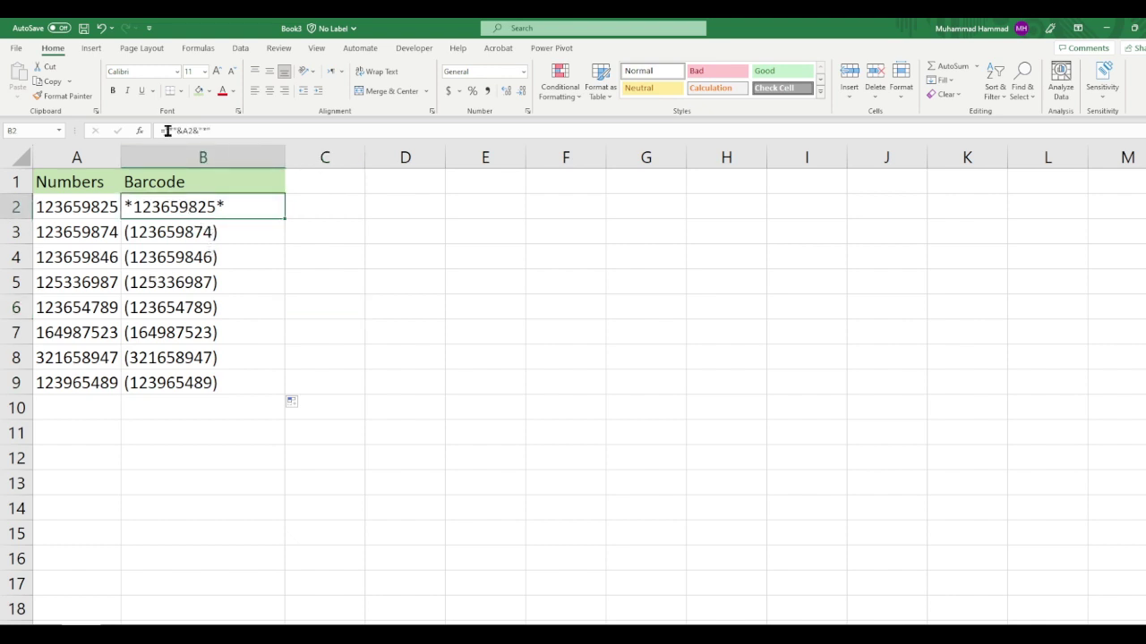
Step: Apply the 3 of 9 Barcode font to cells B2 through B9
left_click_drag(186, 208, 205, 374)
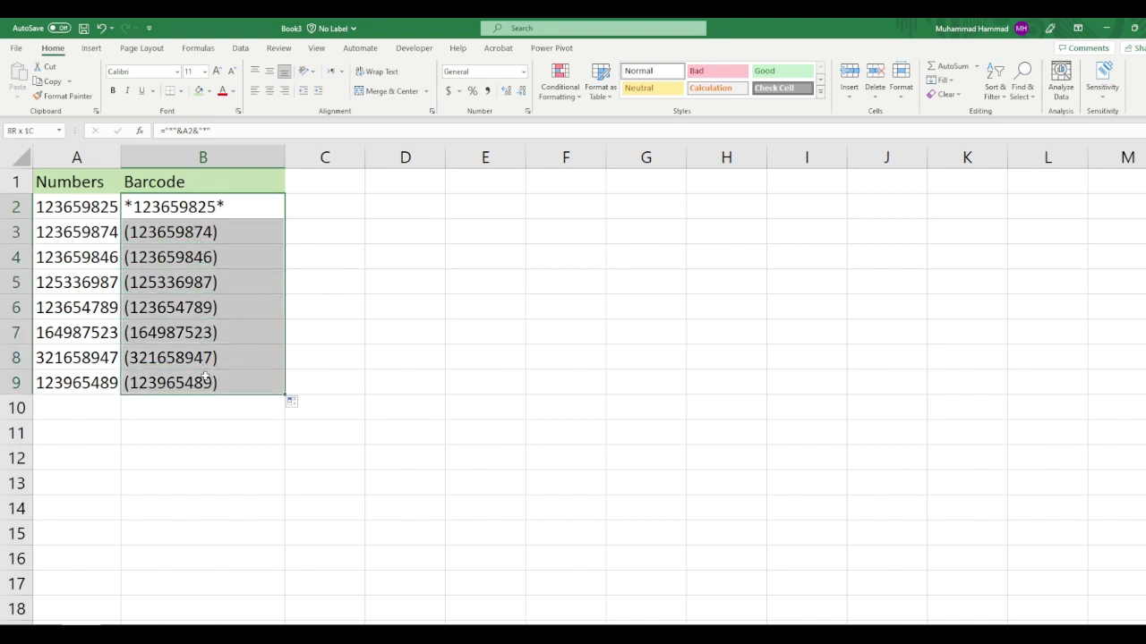
left_click(176, 72)
left_click(181, 158)
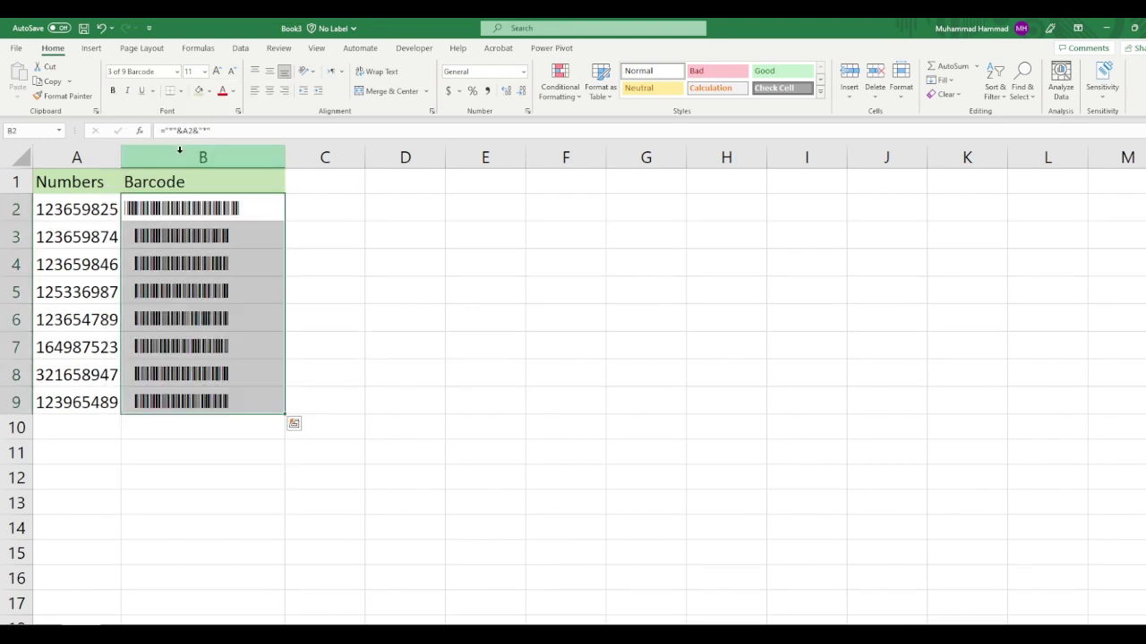
left_click(379, 264)
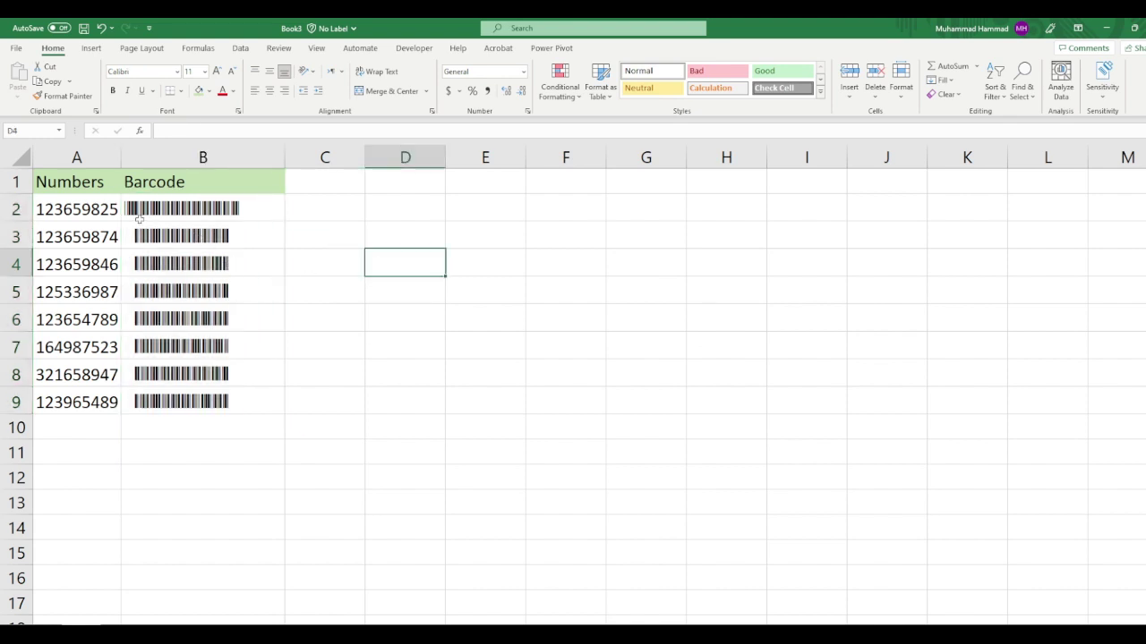